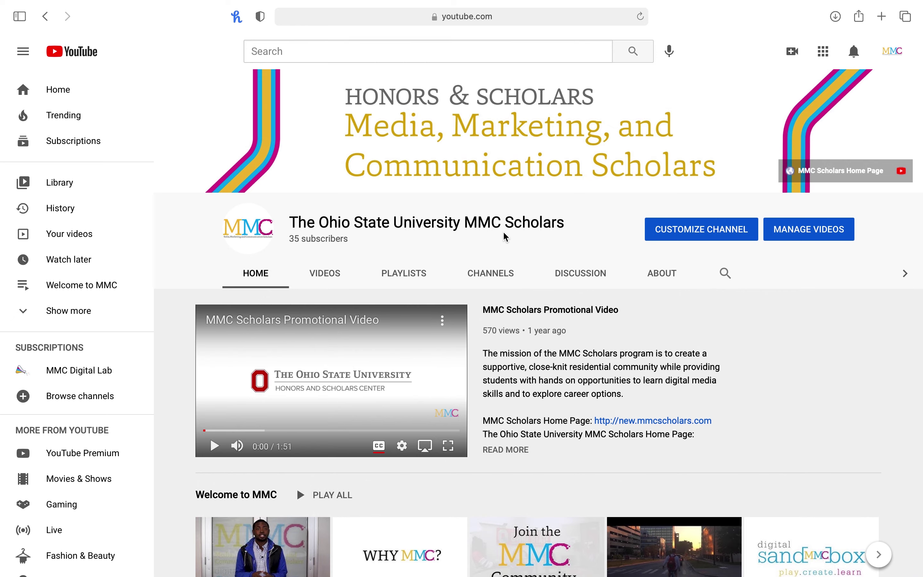
Browse the full playlist and scroll through the channel's uploaded videos
click(258, 444)
click(343, 274)
scroll(467, 289, down, 8)
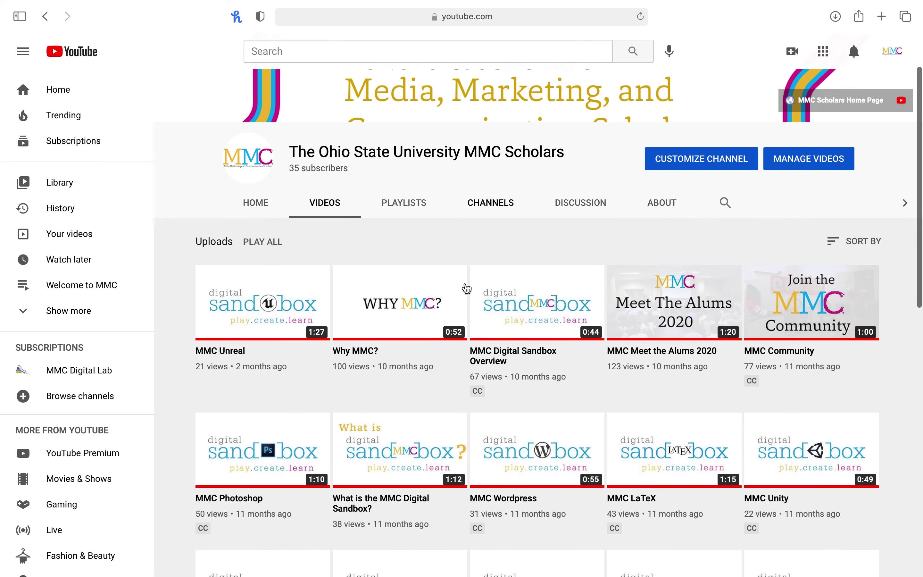
scroll(467, 289, down, 10)
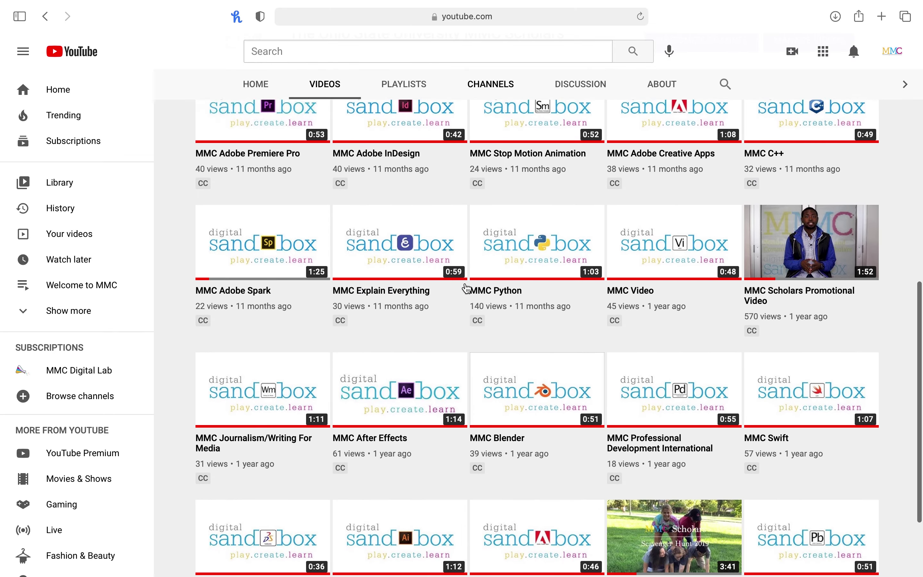
scroll(467, 289, down, 5)
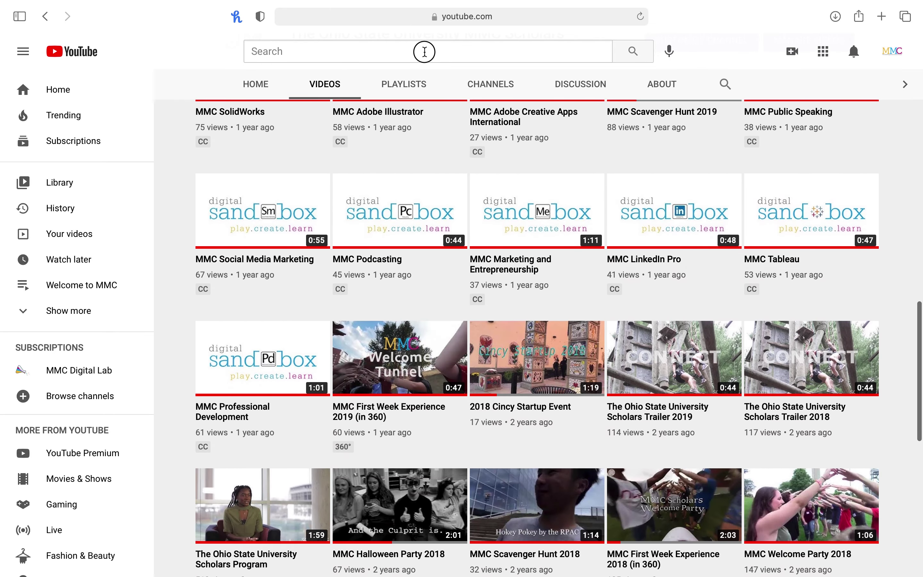
Search YouTube for 'mmc digitallab' and browse the MMC Digital Lab channel's videos
click(425, 51)
text(mmc digitallab)
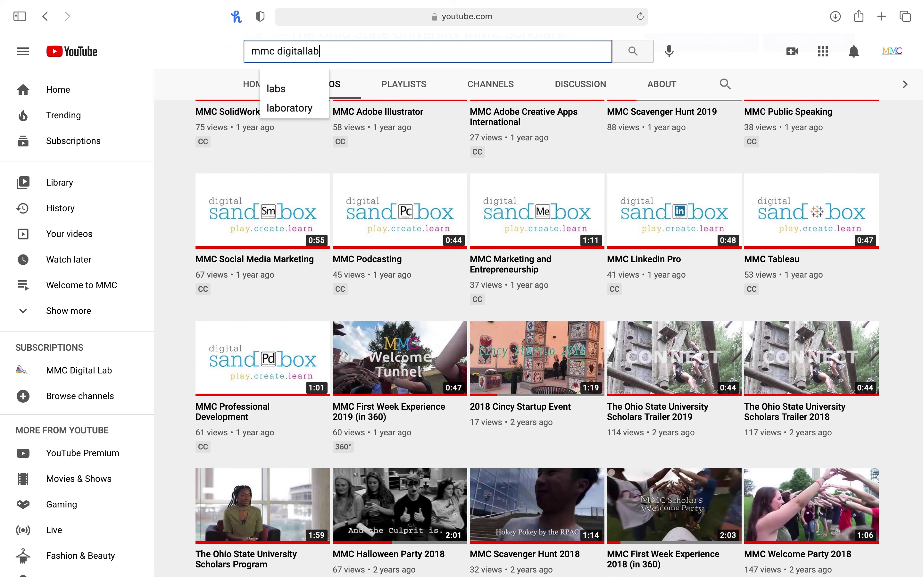
key(Return)
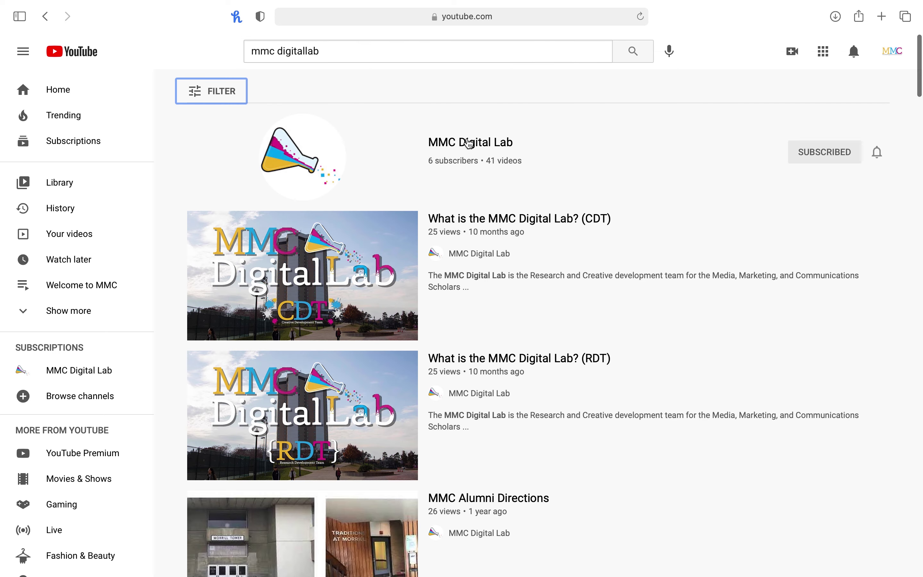
click(469, 143)
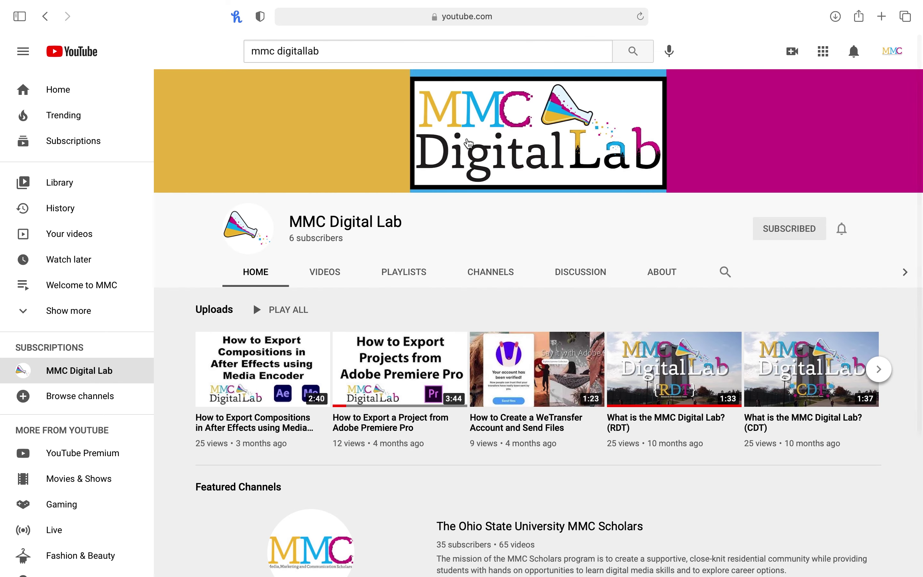
click(330, 273)
scroll(463, 379, down, 15)
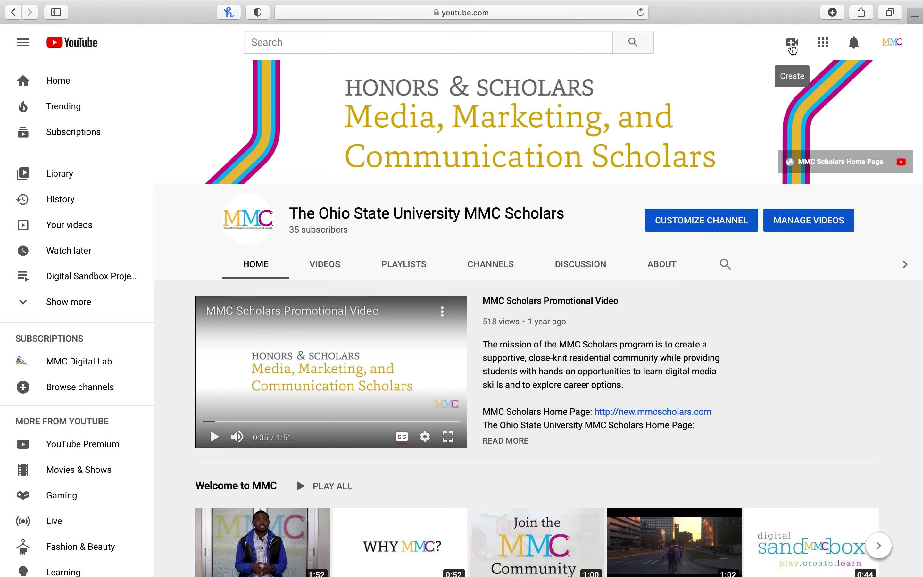
Upload HowToUploadYTvidMMC.mp4 and title it 'How to Upload a Youtube Video'
click(793, 44)
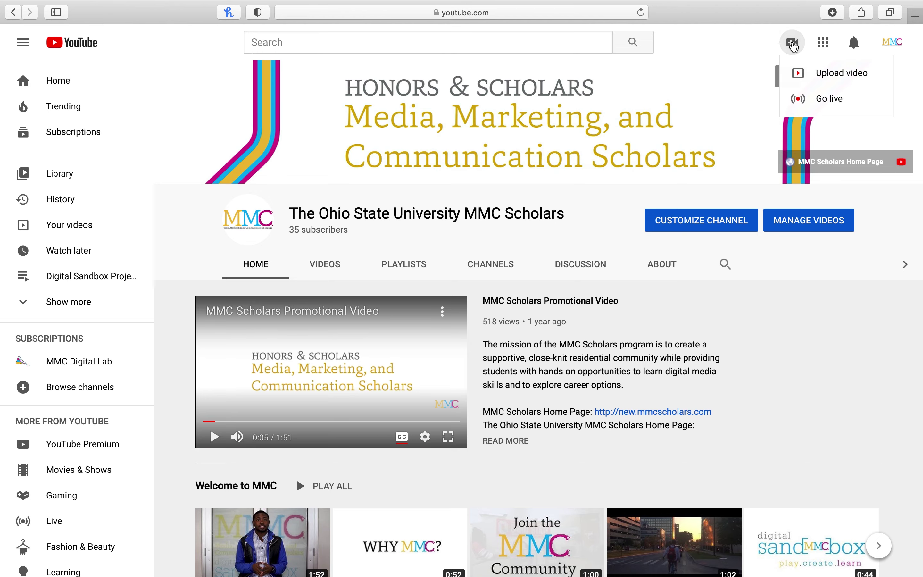
click(799, 72)
click(452, 383)
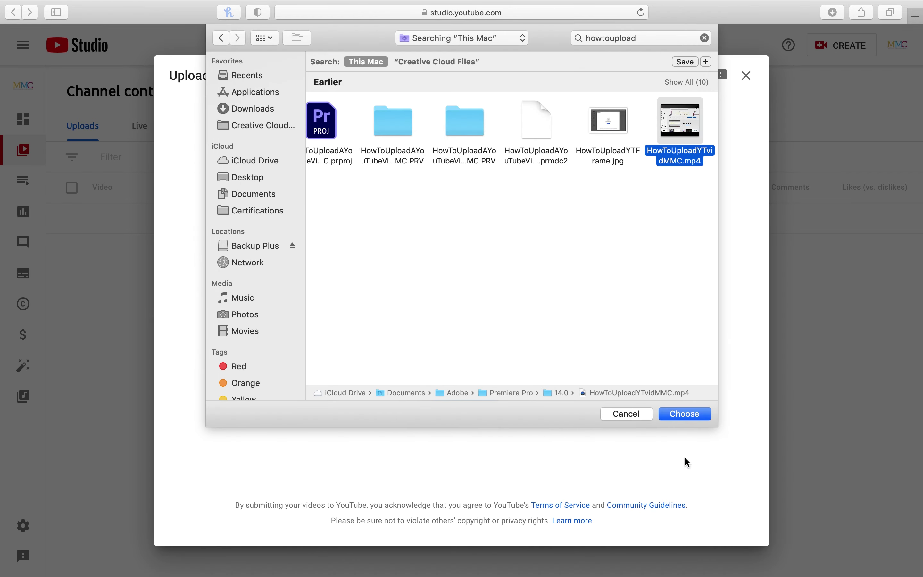
click(686, 414)
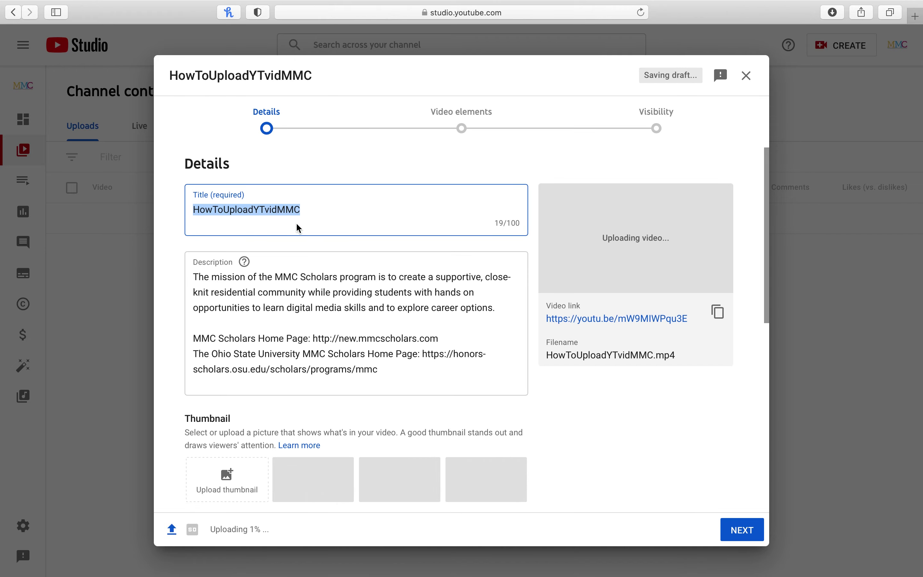
text(How to Up)
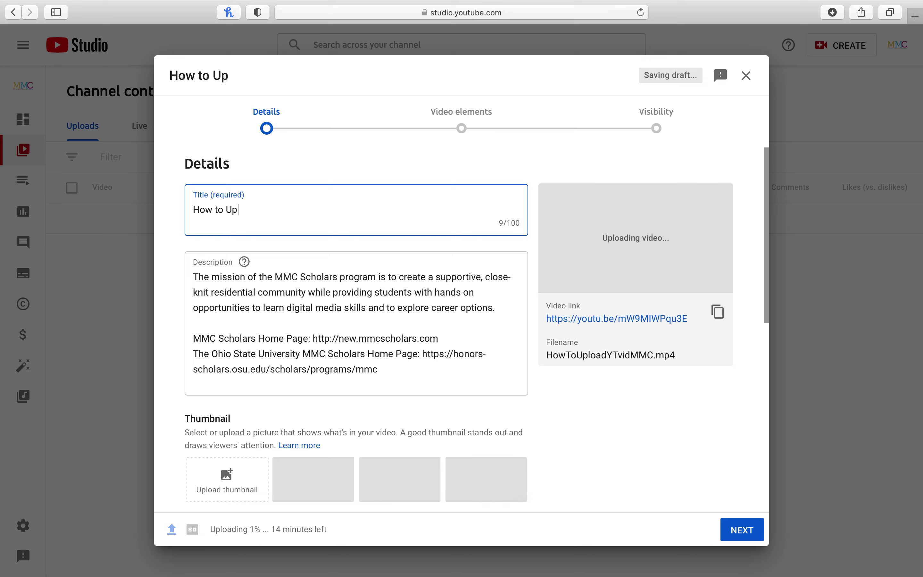
text(load a Youtube Video)
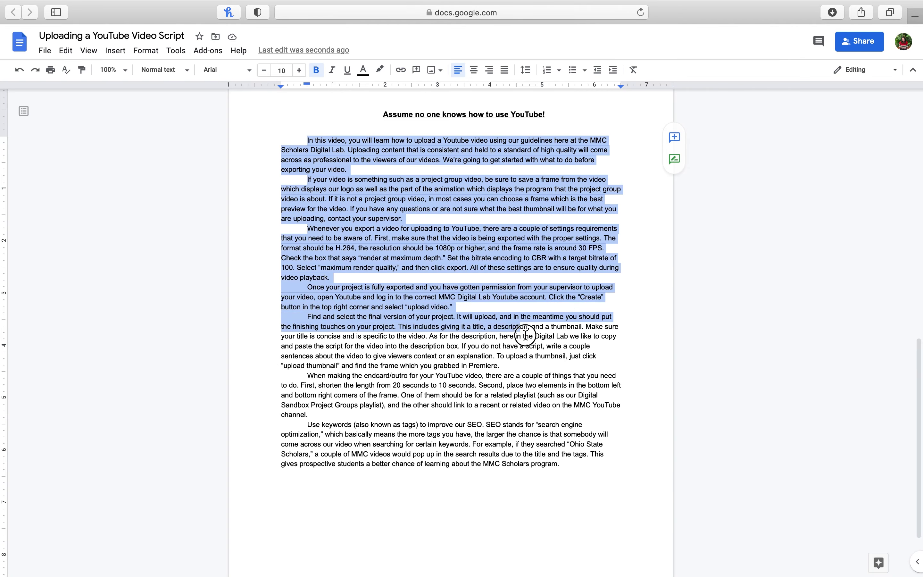
Copy the document's script and paste it over the [ENTER SCRIPT HERE] description placeholder
drag(532, 329, 569, 468)
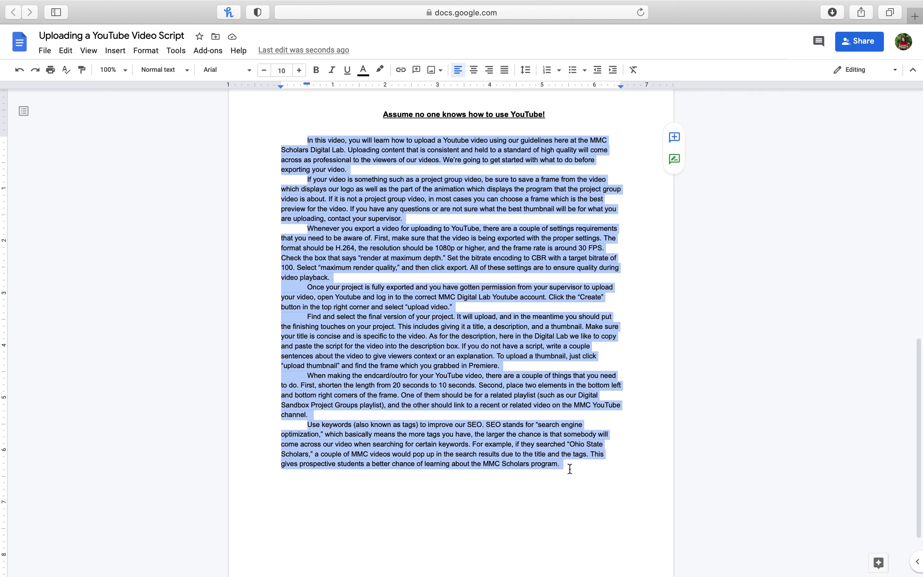
right_click(454, 375)
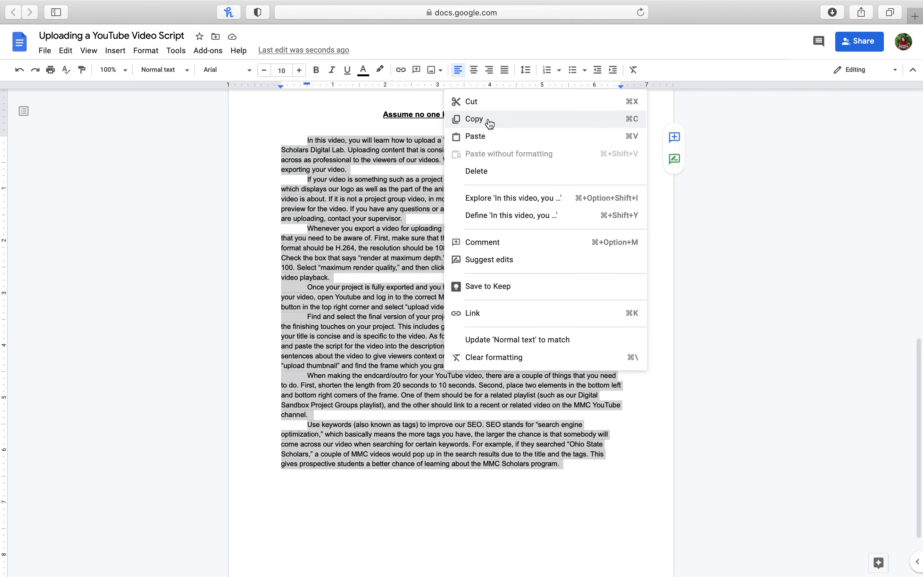
click(475, 118)
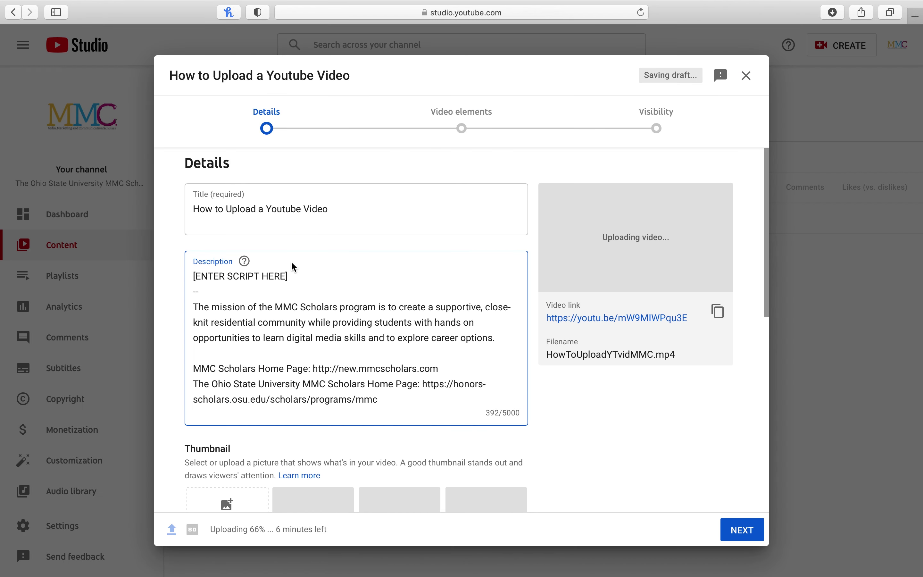
drag(290, 276, 193, 276)
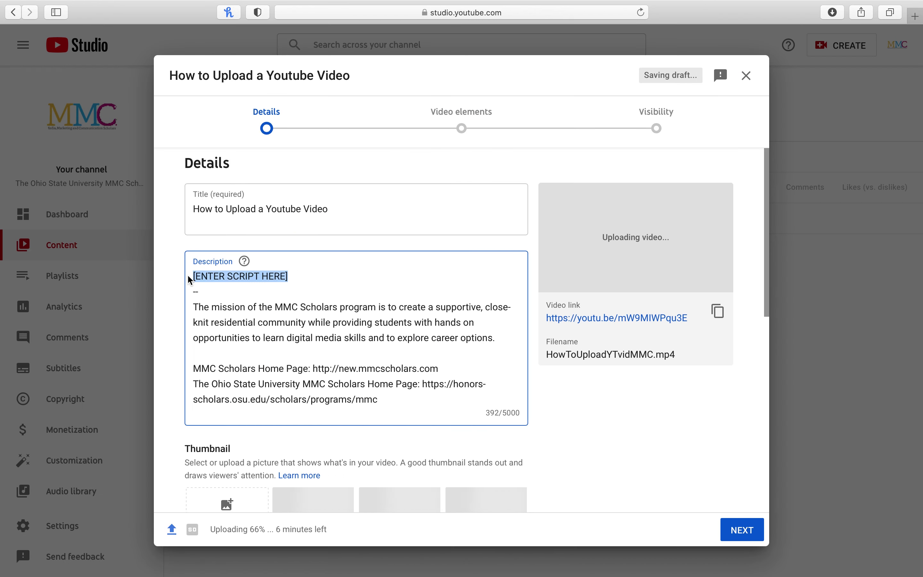
right_click(197, 273)
click(229, 336)
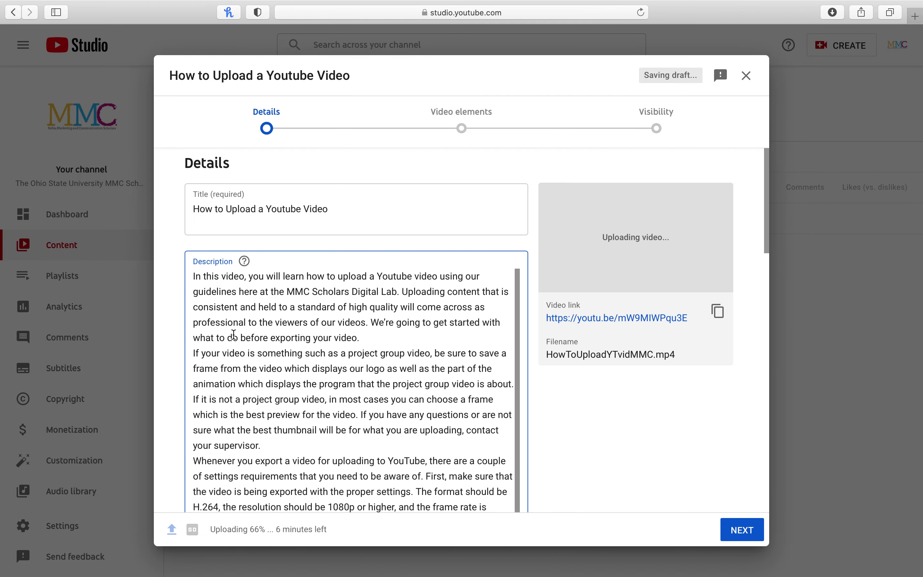
Start uploading a custom thumbnail image for the video
scroll(284, 418, down, 10)
scroll(285, 417, down, 15)
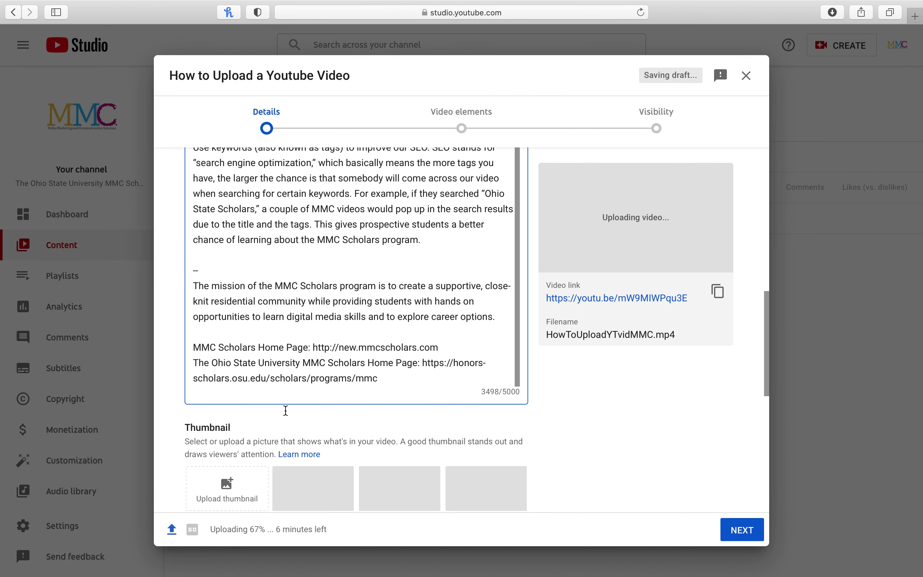
click(234, 321)
Search the files for 'howtoupload' and choose HowToUploadYTFrame.jpg as the thumbnail
click(630, 38)
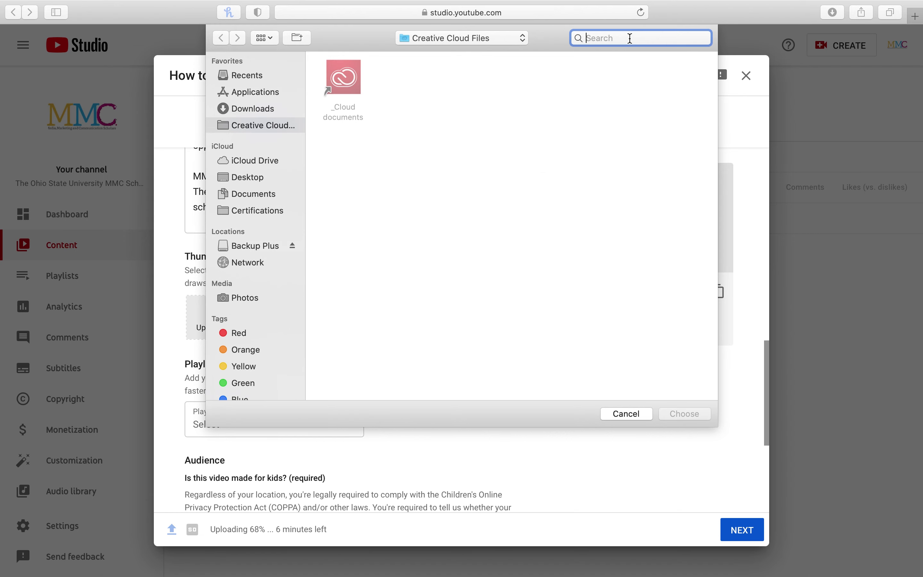
text(howtouploa)
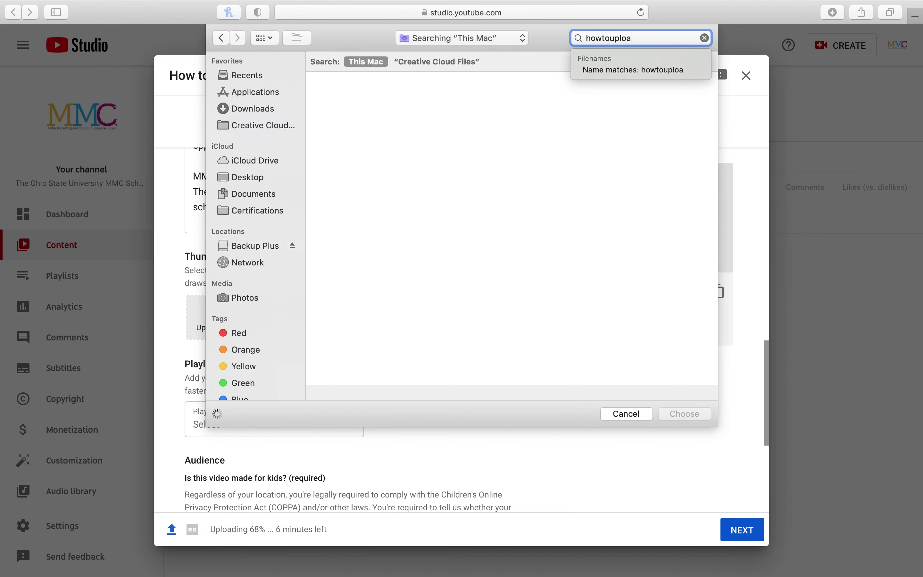
text(d)
key(Down)
key(Return)
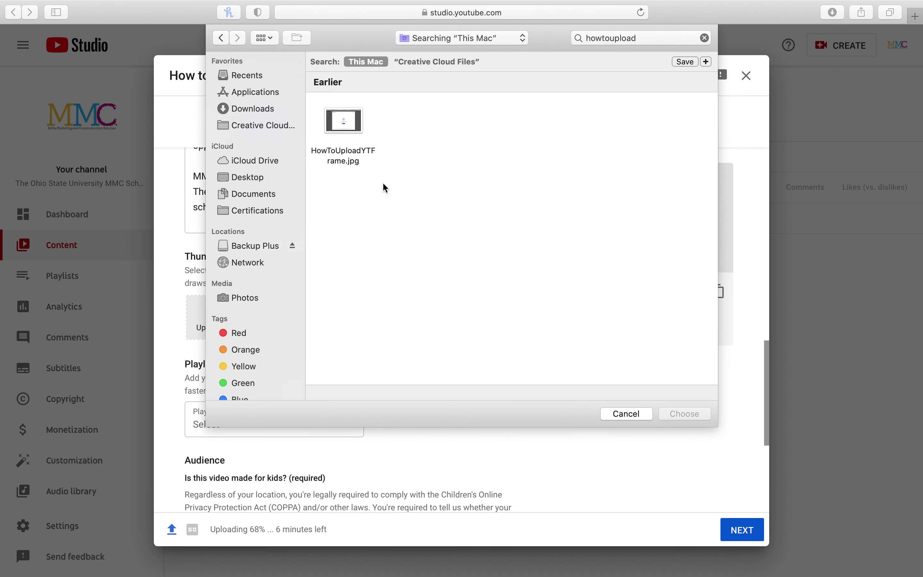
click(345, 128)
click(685, 418)
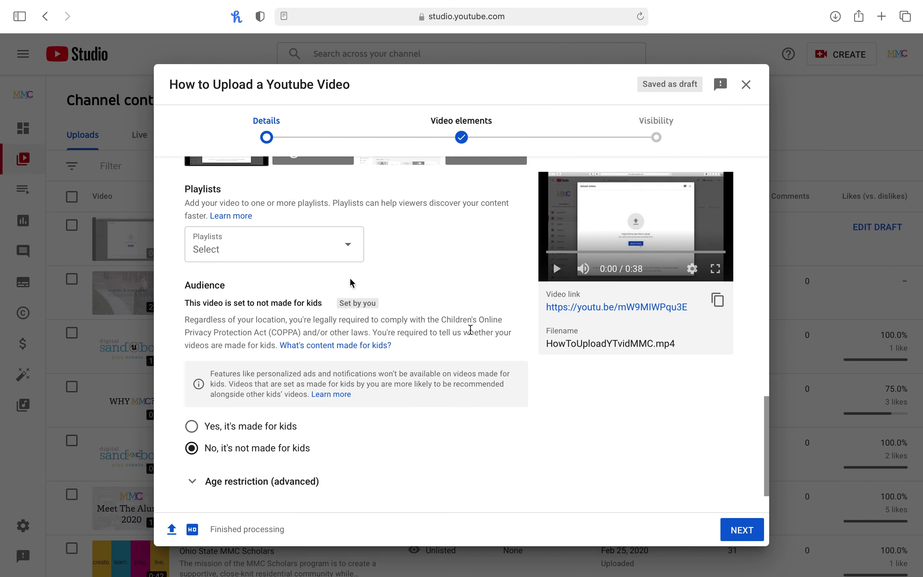
Tick Welcome to MMC in the Playlists dropdown and confirm with Done
scroll(351, 282, up, 5)
scroll(351, 283, down, 3)
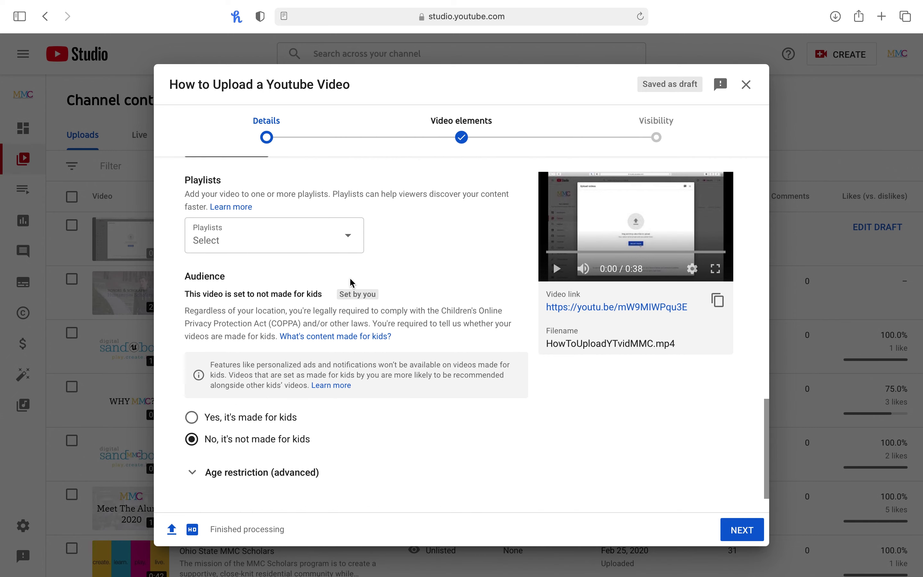
click(350, 243)
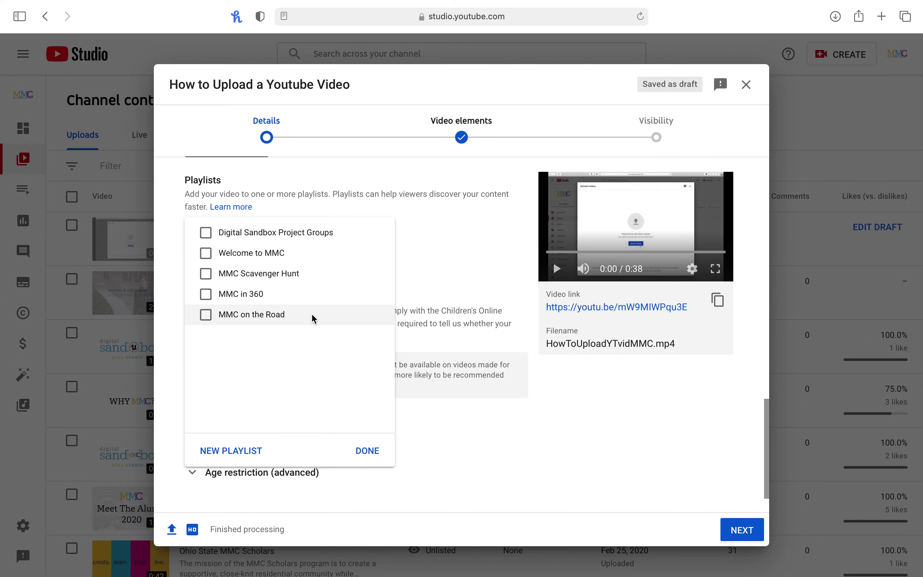
click(214, 261)
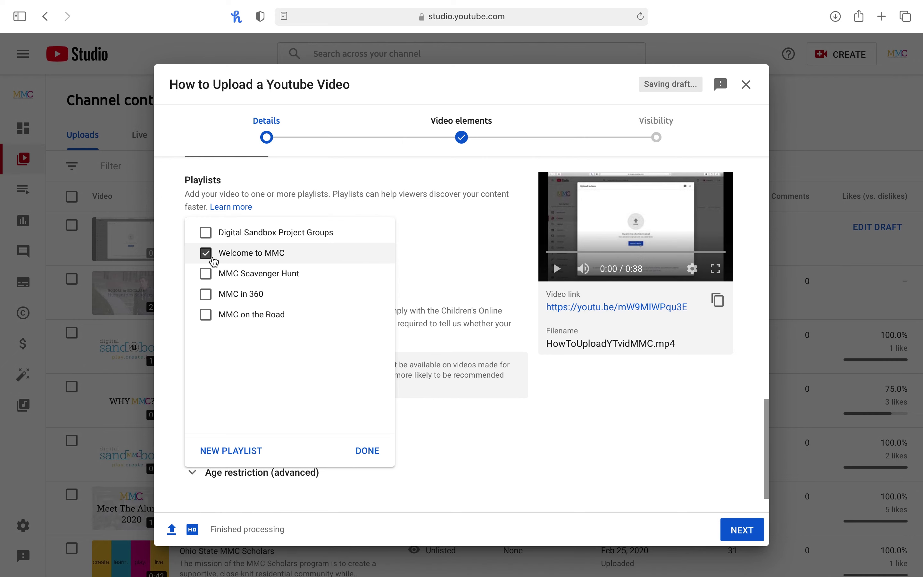
click(369, 461)
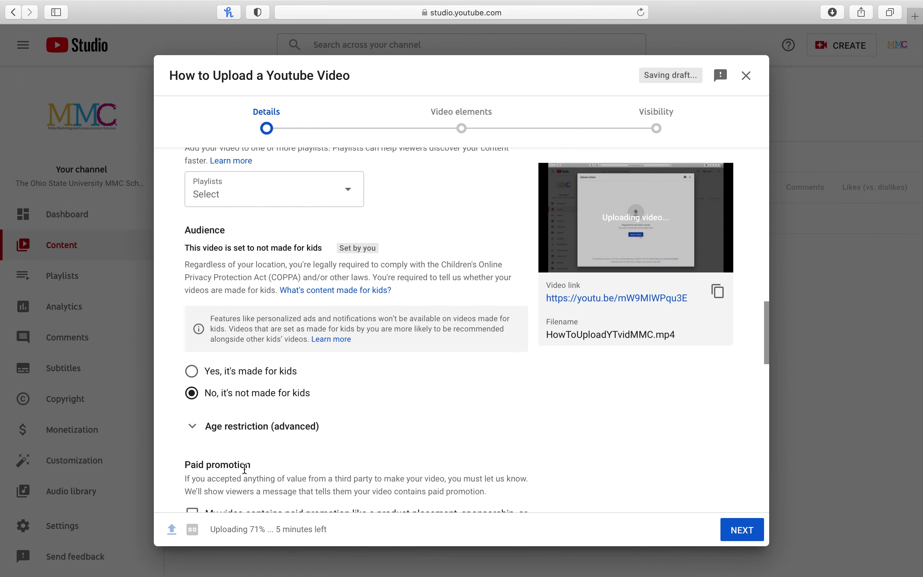
Append the tags 'Video' and 'Upload' after Pro in the Tags field
scroll(245, 470, down, 5)
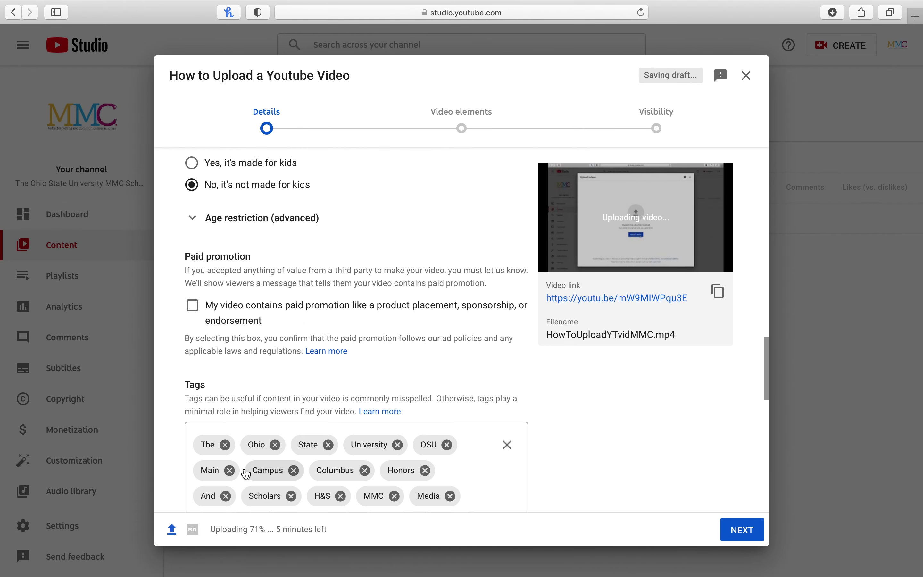
scroll(244, 469, down, 3)
scroll(289, 246, down, 5)
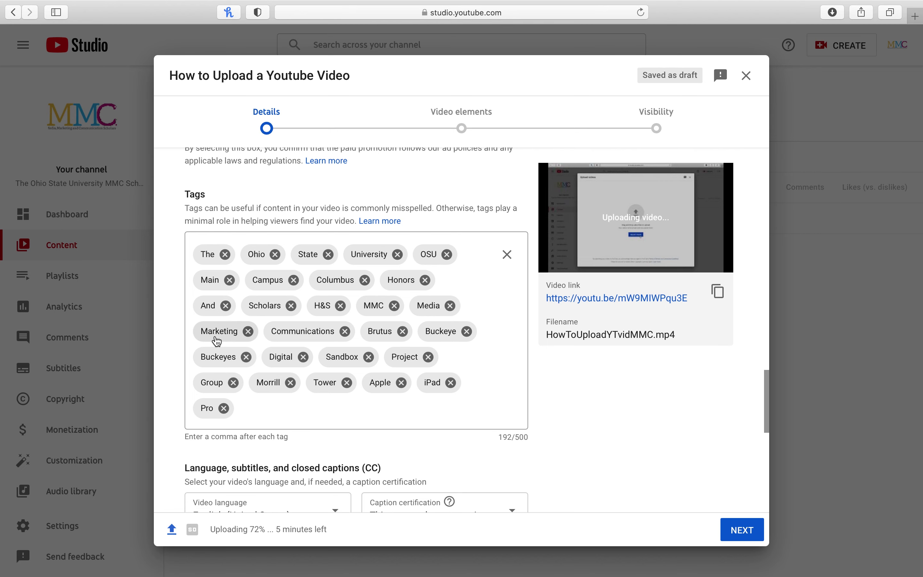
scroll(305, 343, down, 3)
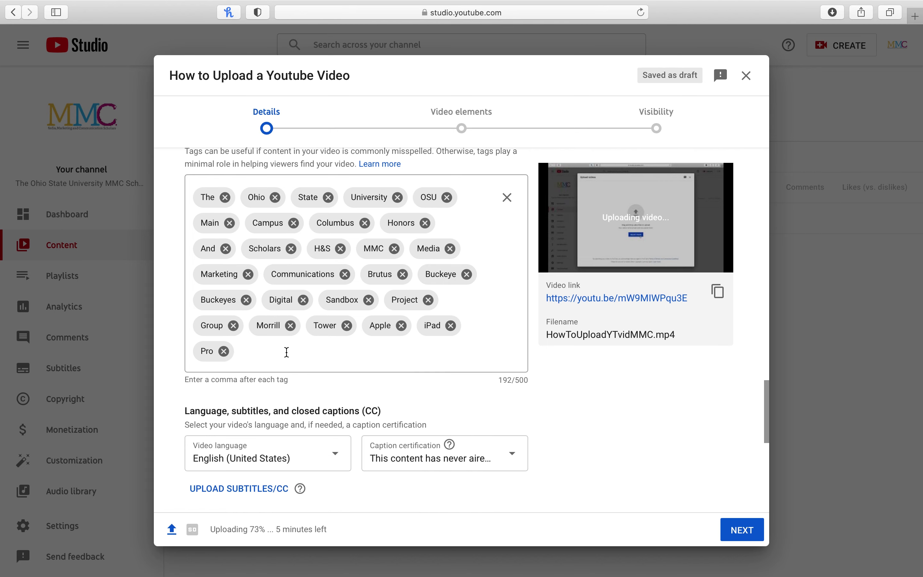
click(287, 352)
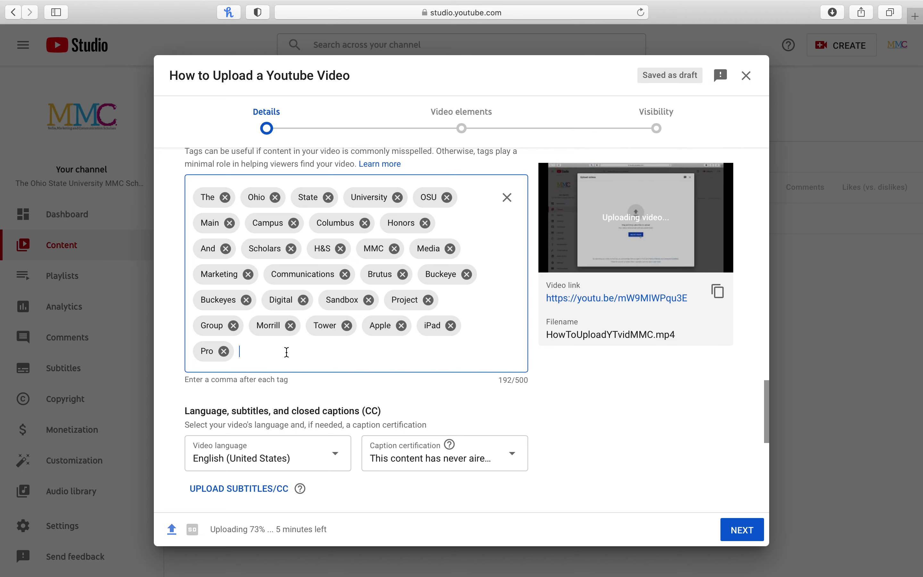
text(Video,)
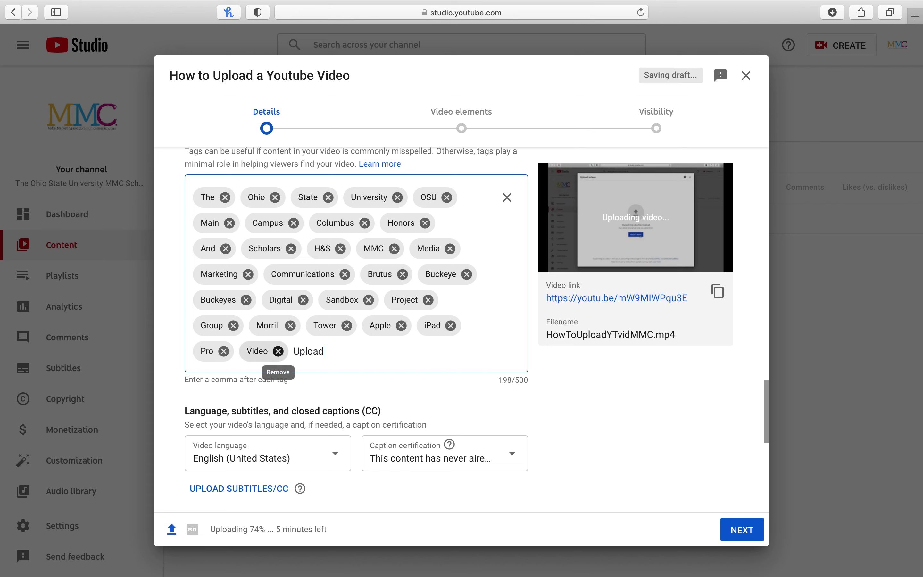
text(Upload,)
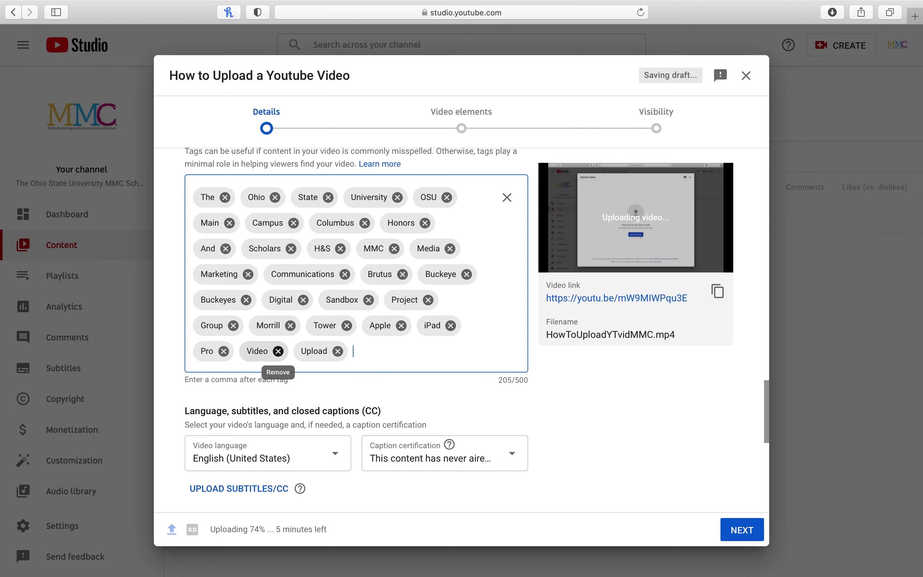
Select the entire video title text
scroll(446, 326, up, 10)
scroll(446, 326, up, 5)
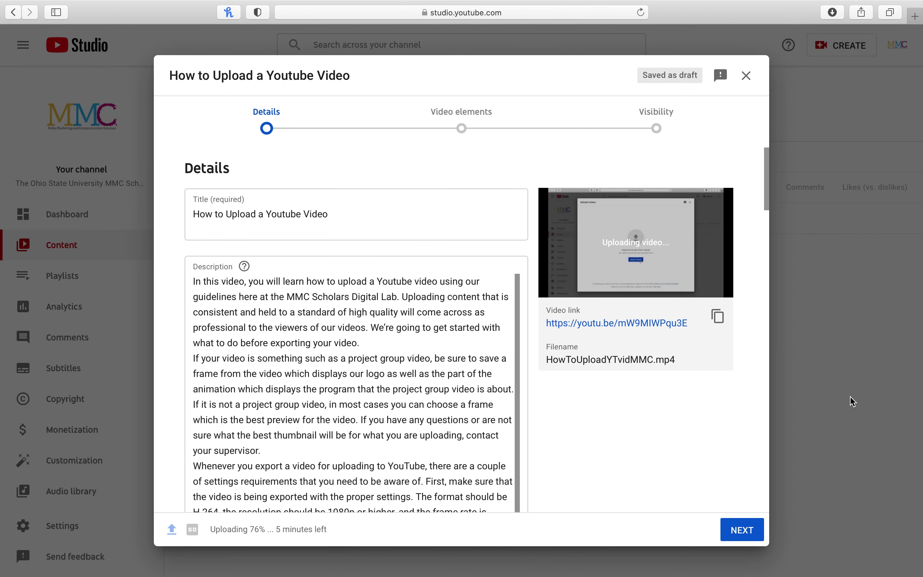
triple_click(319, 208)
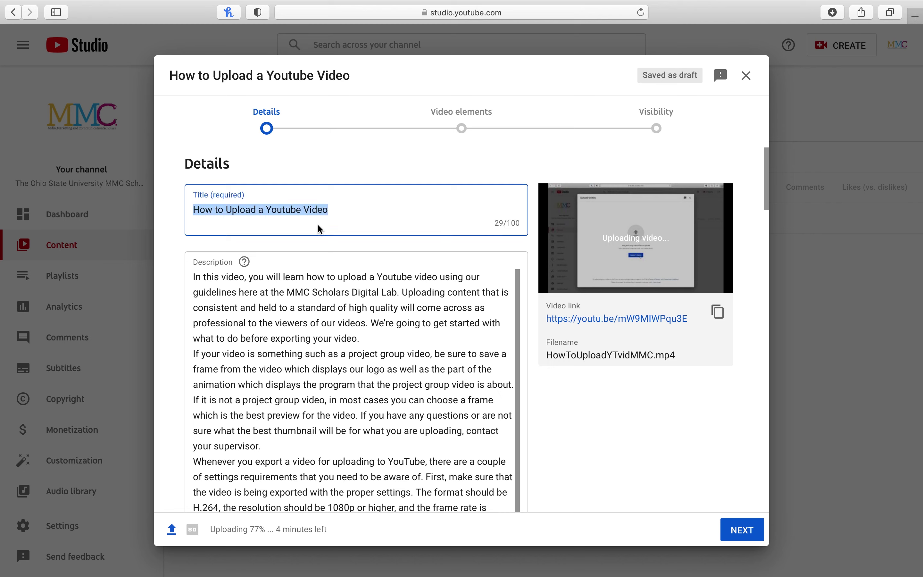
Move on to Video elements and add an end screen with the two-videos template
click(738, 533)
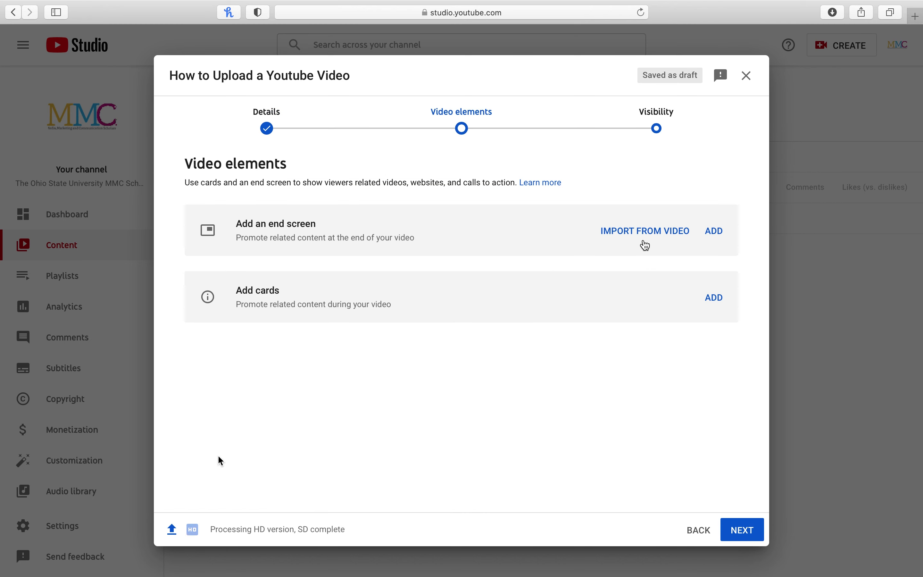
click(698, 232)
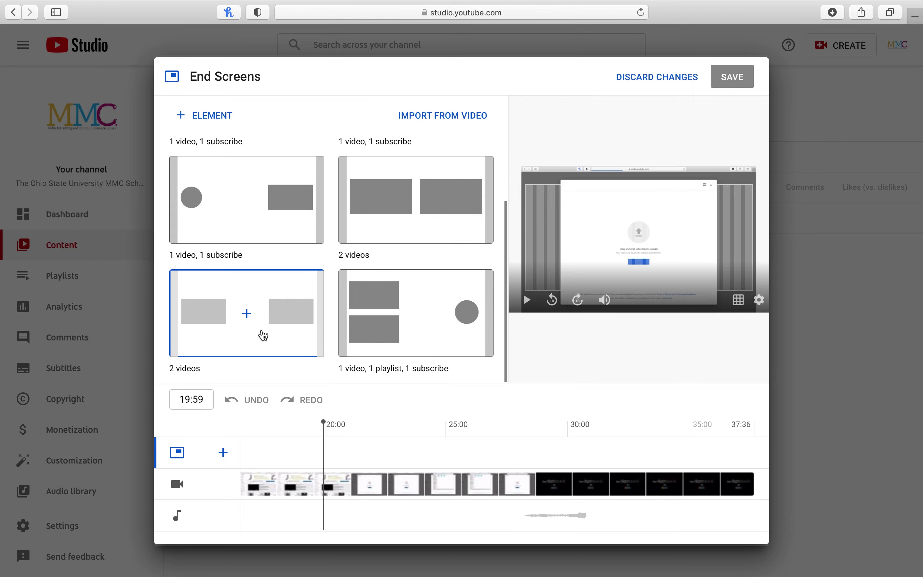
click(245, 311)
click(644, 352)
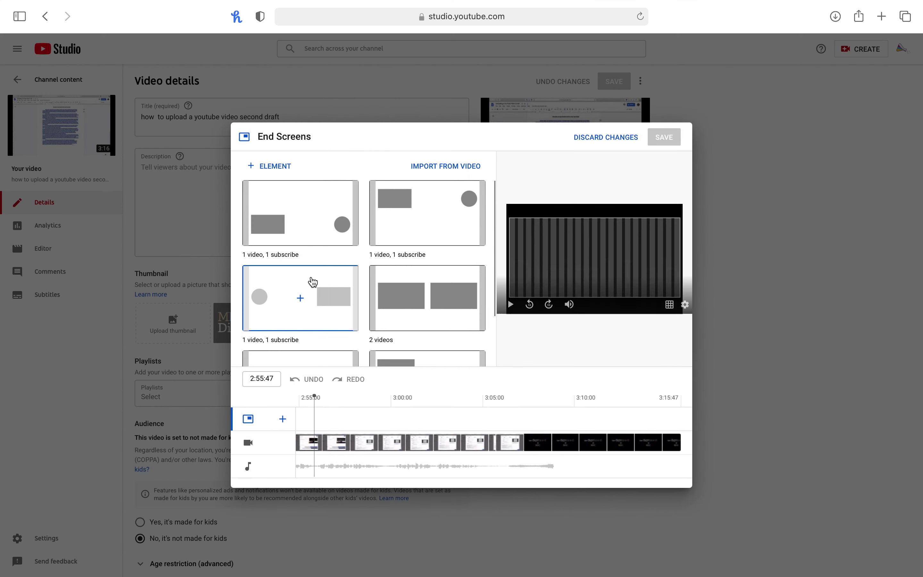
scroll(285, 313, down, 3)
click(283, 311)
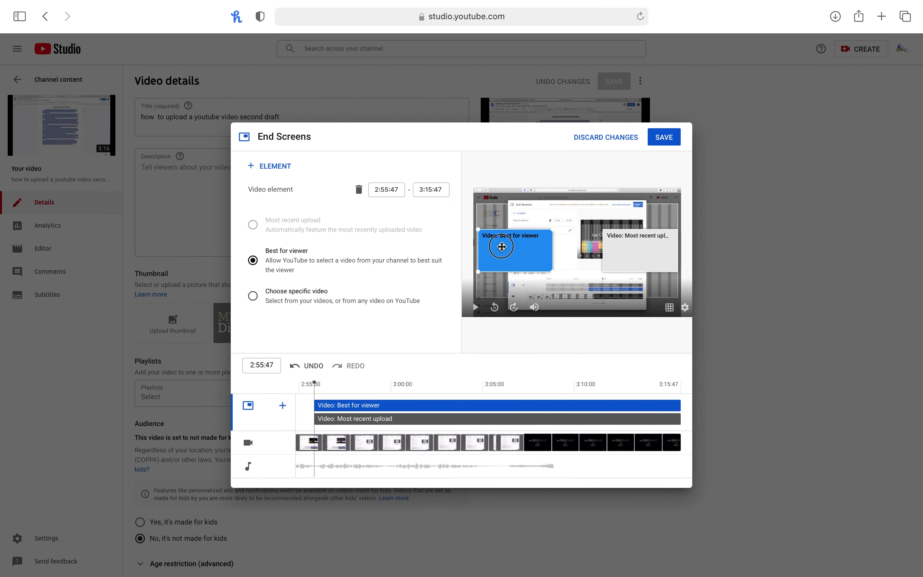
Lower the Best for viewer element, start it at 3:05:58, and delete Most recent upload
drag(502, 246, 499, 272)
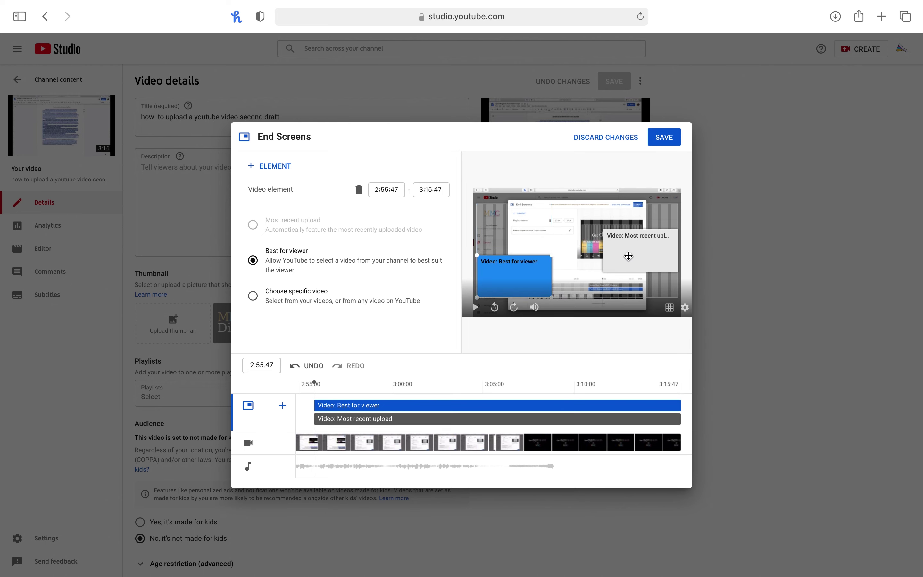
drag(313, 380, 498, 381)
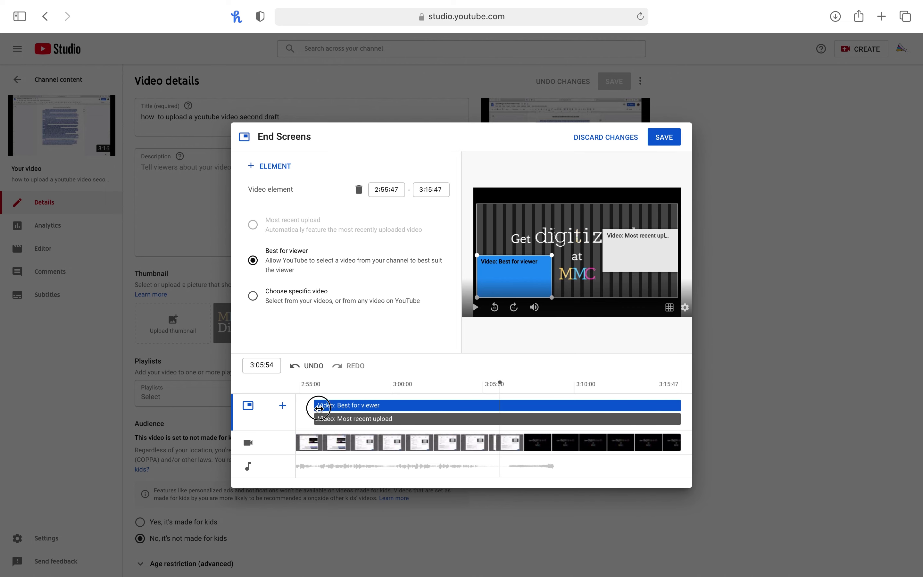
drag(315, 406, 500, 406)
click(614, 267)
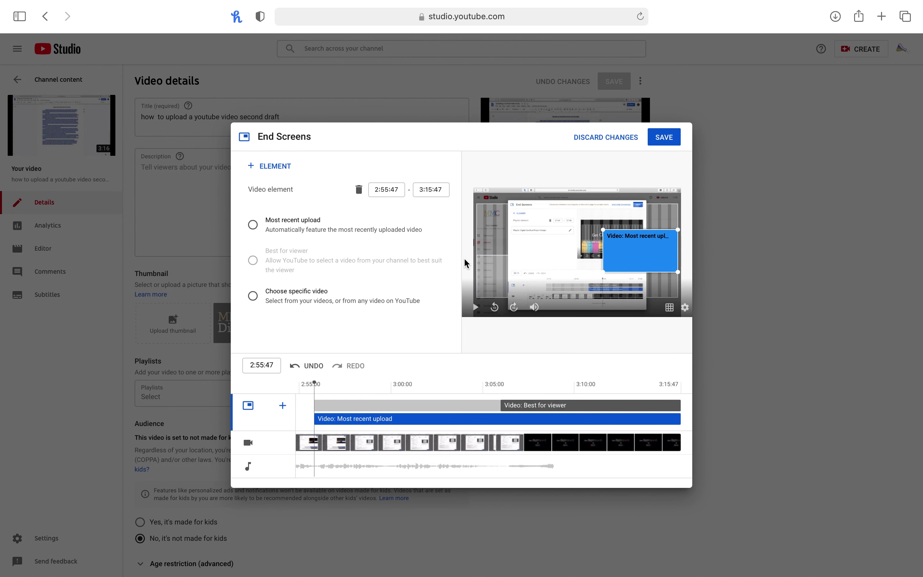
key(Delete)
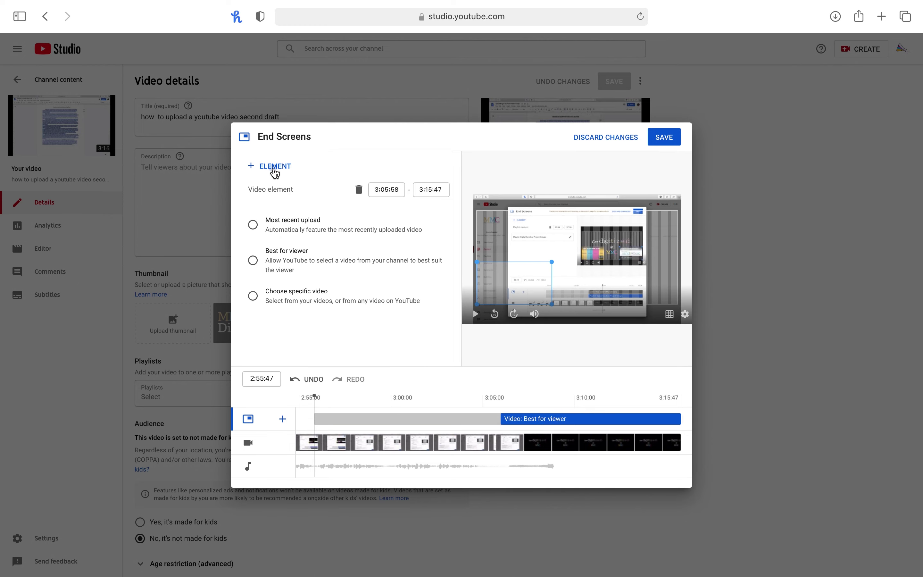
click(275, 173)
Add the Video Department Training Videos playlist element in the bottom-right corner
click(274, 180)
click(289, 214)
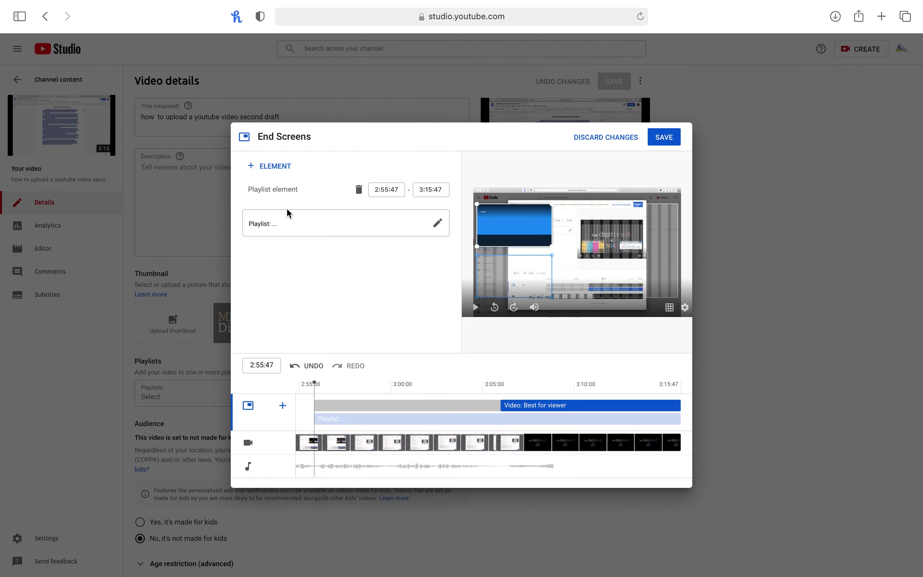
drag(549, 220, 666, 279)
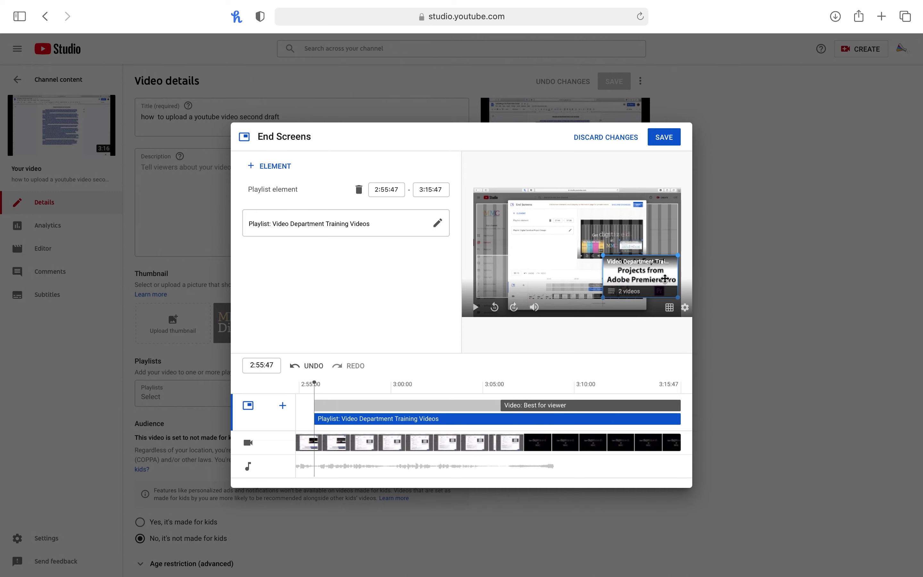
Feature the slideshow export tutorial, start the playlist at 3:05:58, and save the end screen
click(518, 281)
click(278, 298)
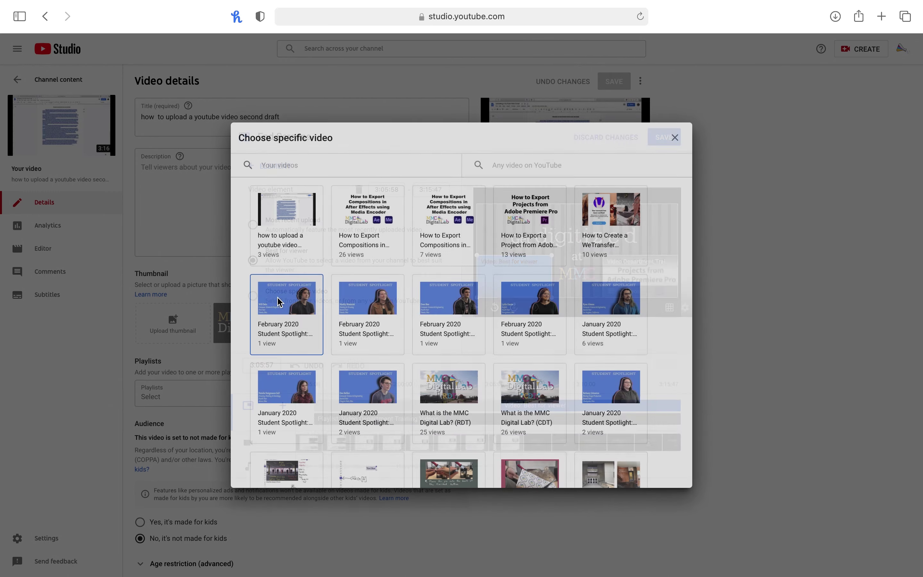
scroll(346, 354, down, 5)
scroll(347, 357, down, 5)
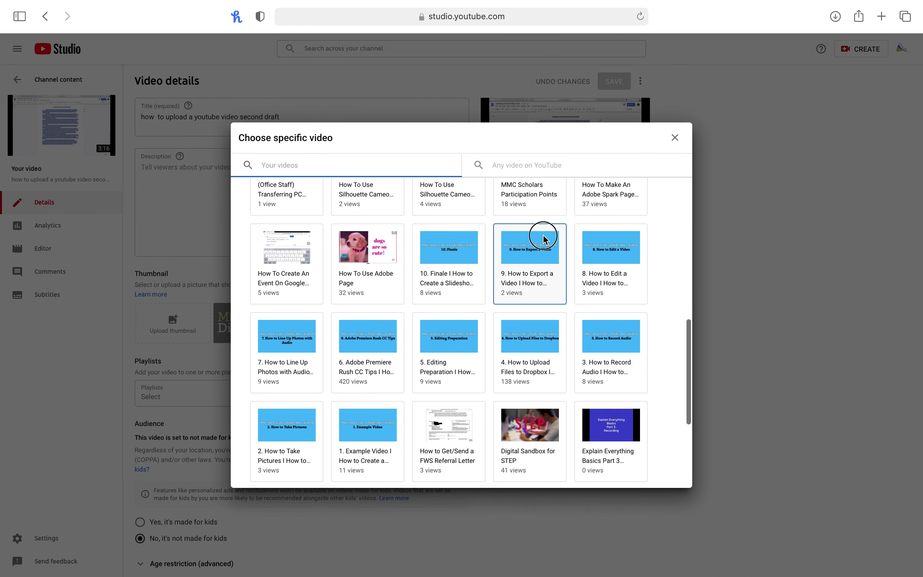
click(544, 239)
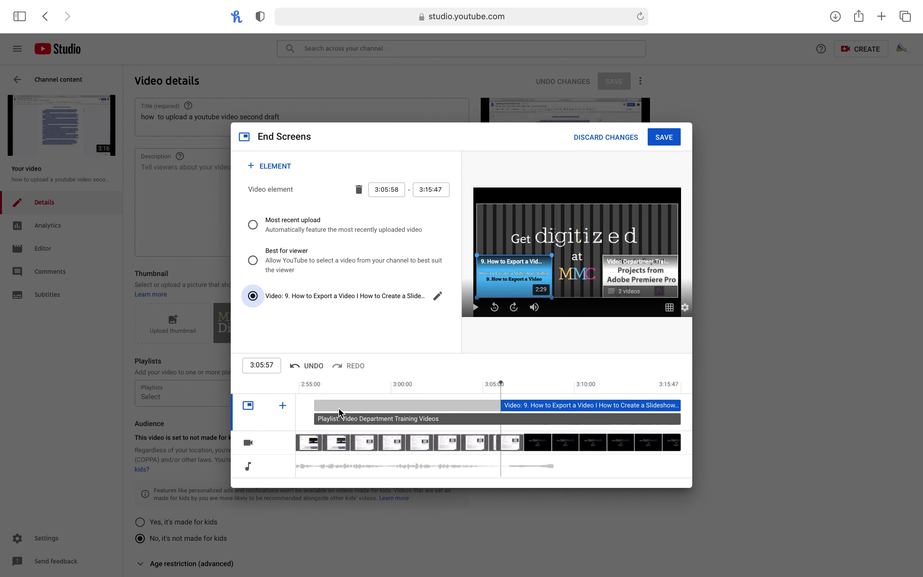
drag(313, 419, 501, 423)
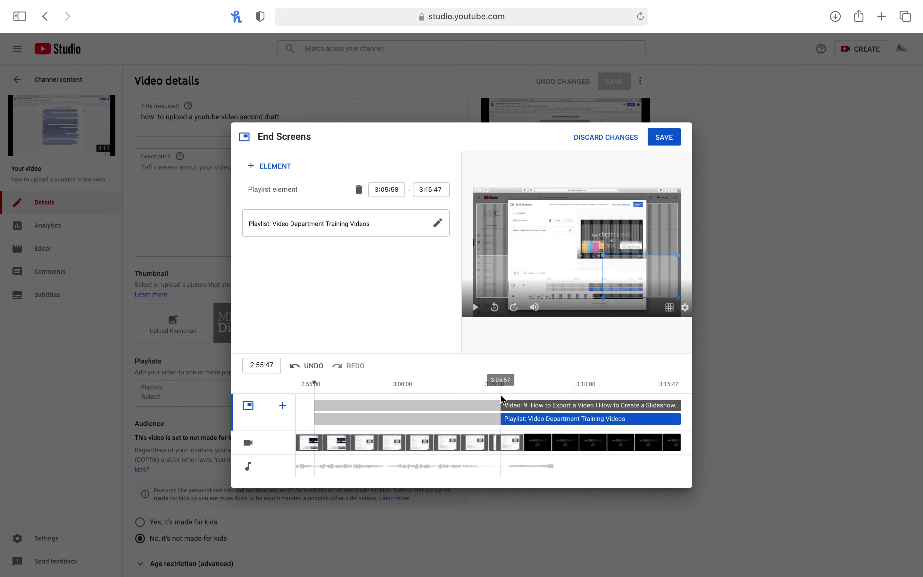
click(664, 138)
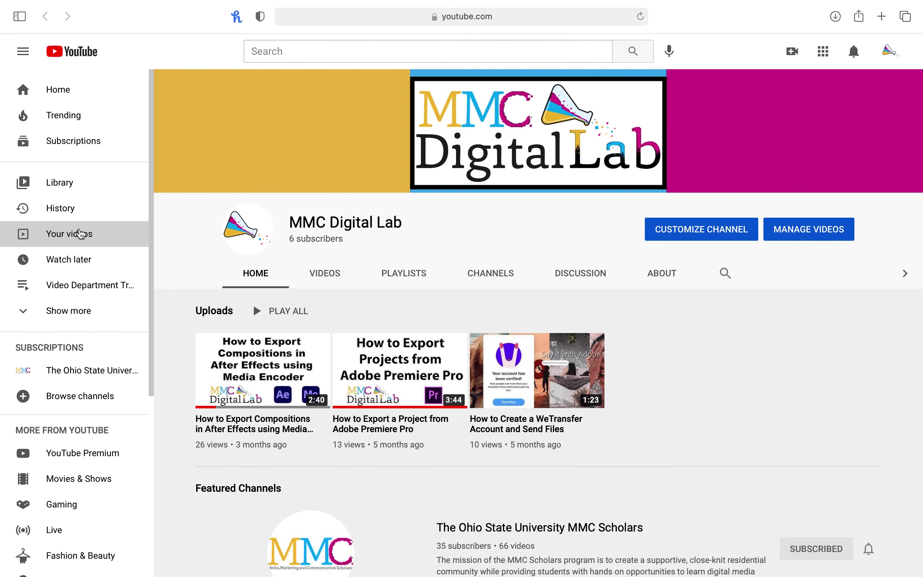
Open the new Unlisted upload from Channel content and watch it on YouTube
click(78, 233)
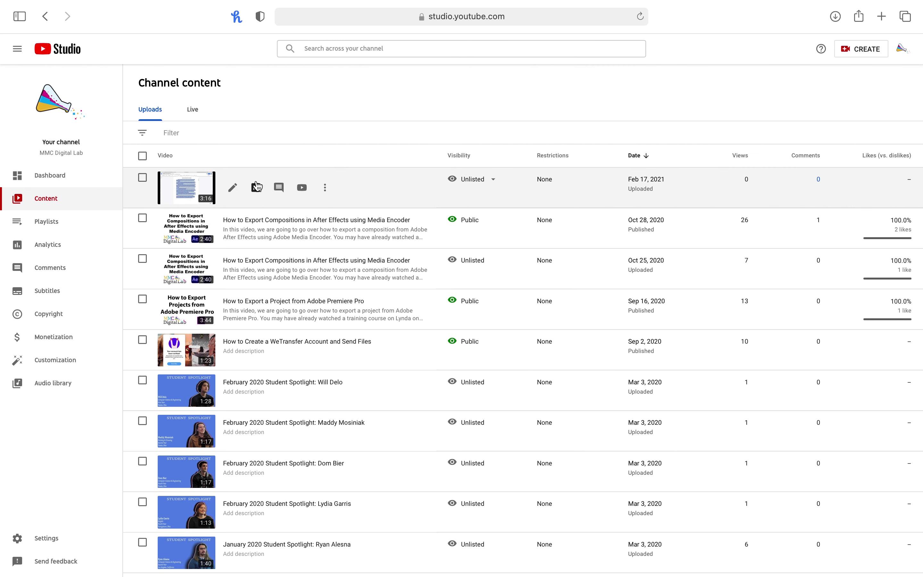
click(301, 188)
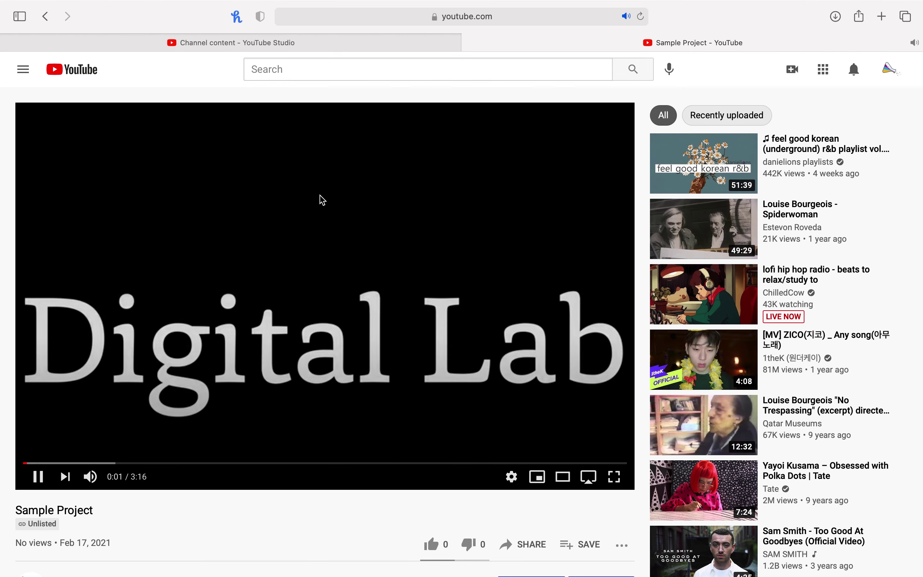